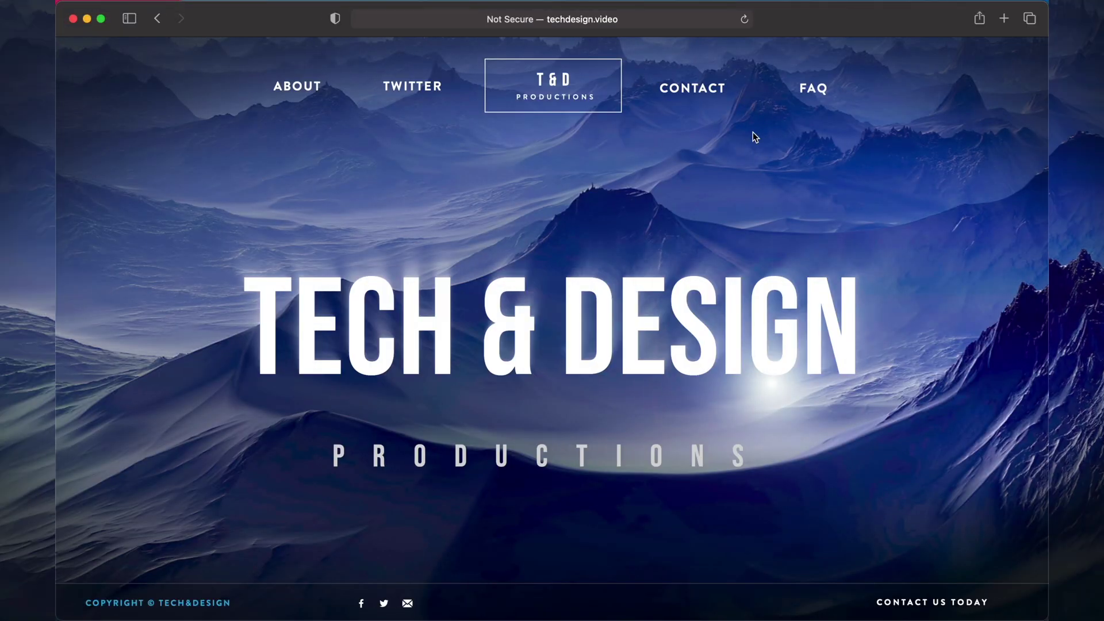
# Reveal the macOS menu bar at the top of the screen while Safari is showing
pyautogui.moveTo(188, 4)
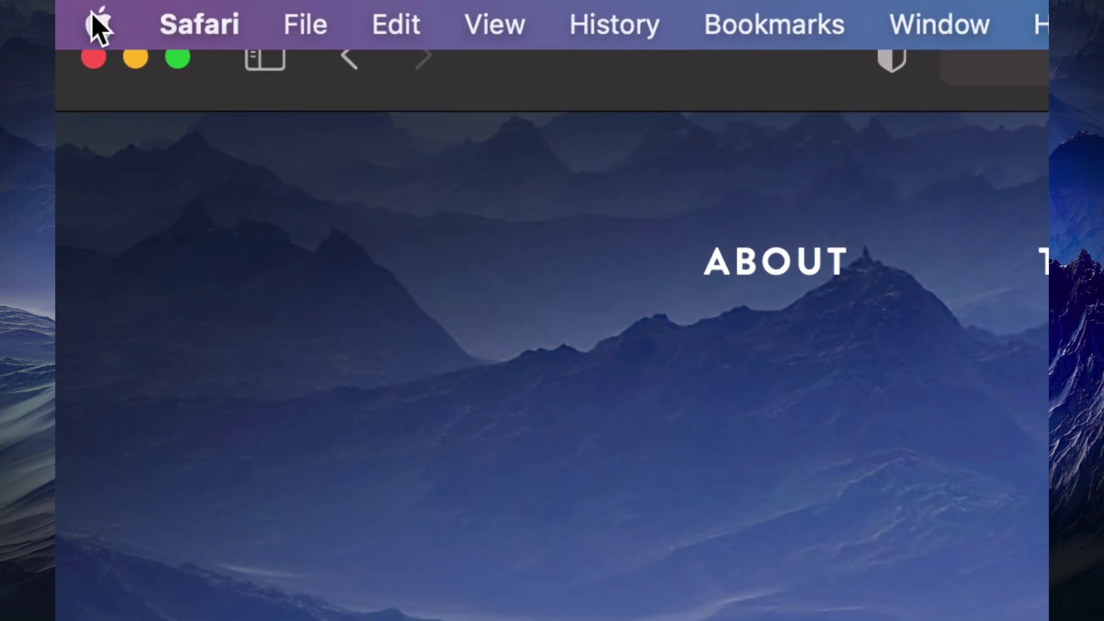
# Launch the App Store from the Apple menu
pyautogui.click(91, 13)
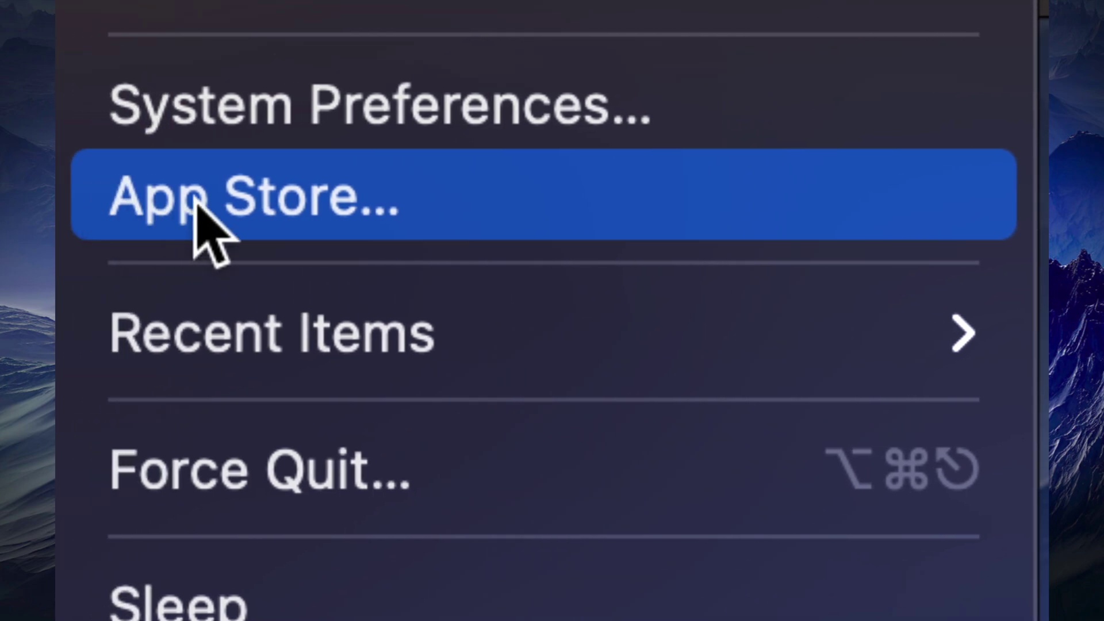
pyautogui.click(196, 202)
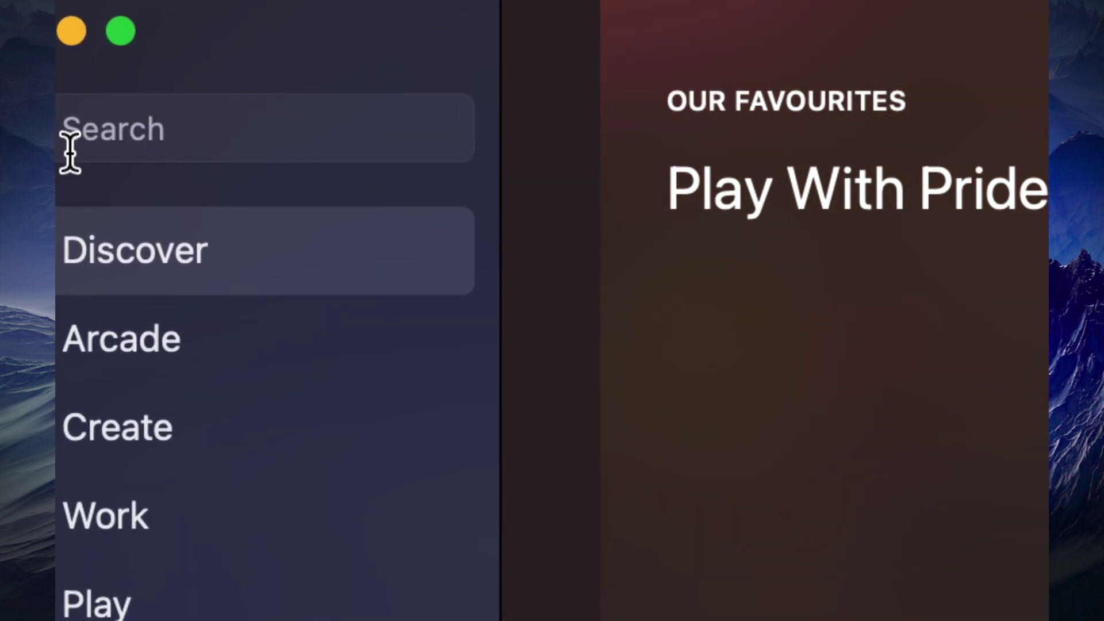
# Search the store for 'final cut pro x' via the suggestion for 'final'
pyautogui.click(189, 132)
pyautogui.write('final')
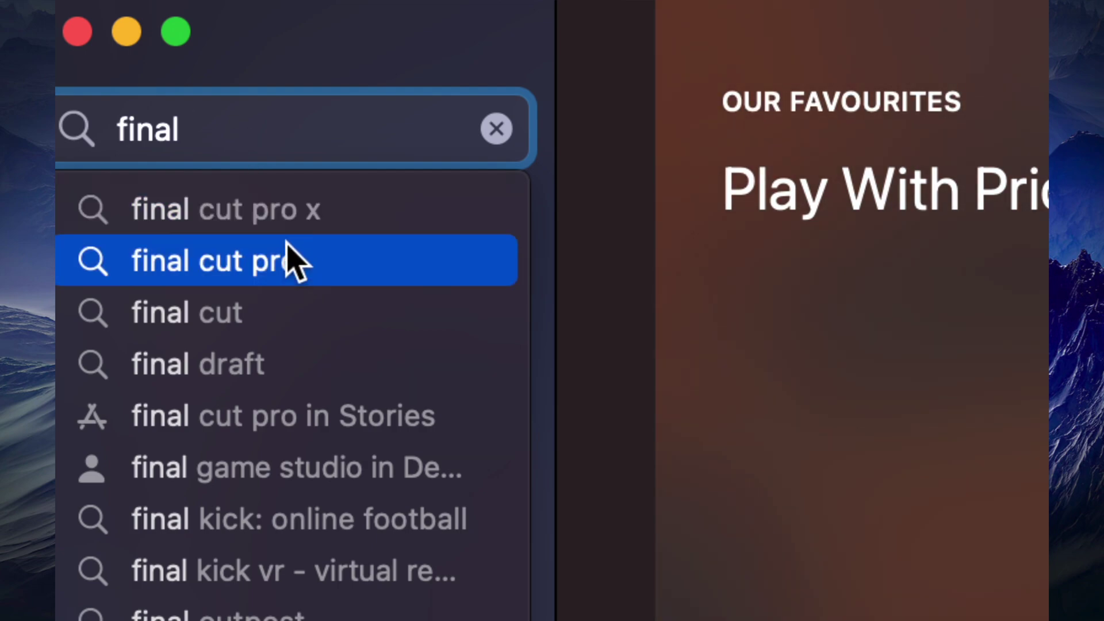
pyautogui.click(290, 212)
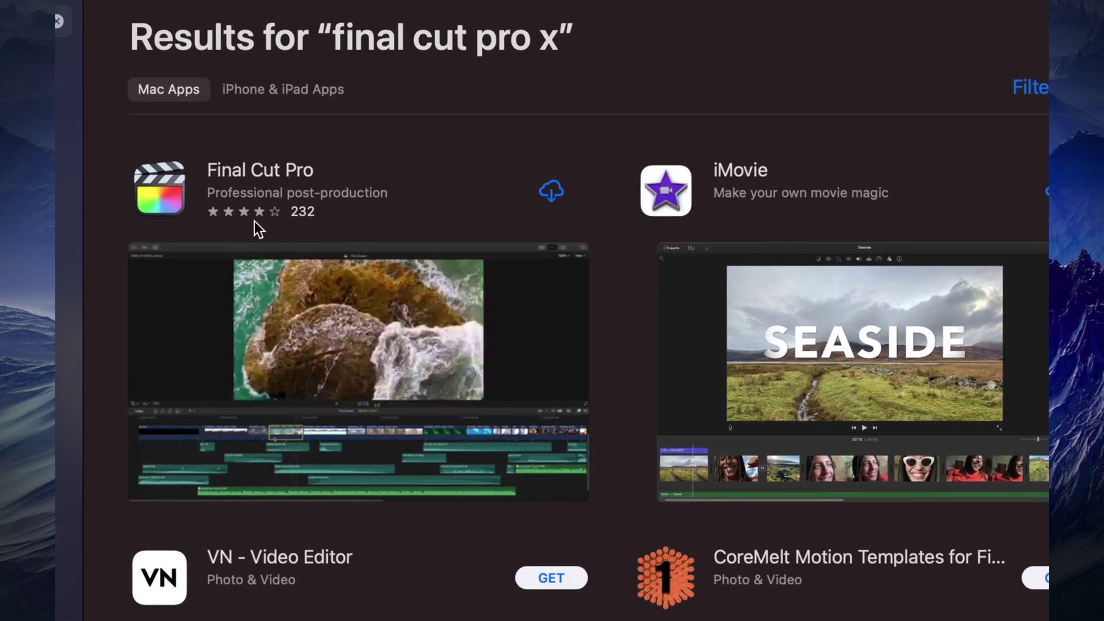
# Open Final Cut Pro's page and browse its Ratings & Reviews and App Privacy sections
pyautogui.click(308, 172)
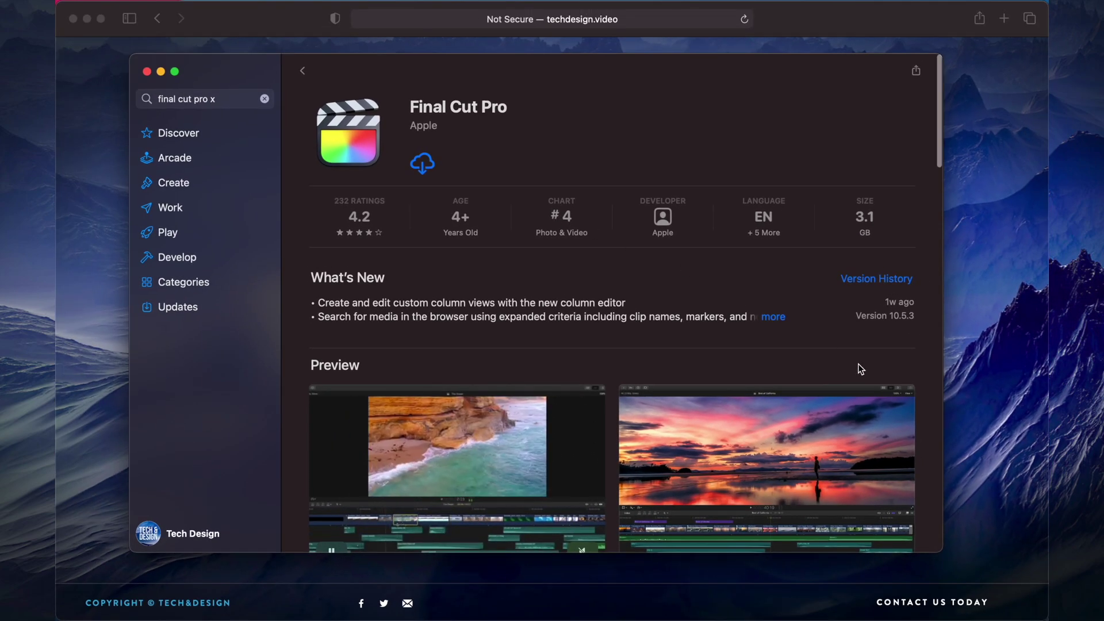
pyautogui.scroll(-10, 865, 379)
pyautogui.scroll(-5, 861, 368)
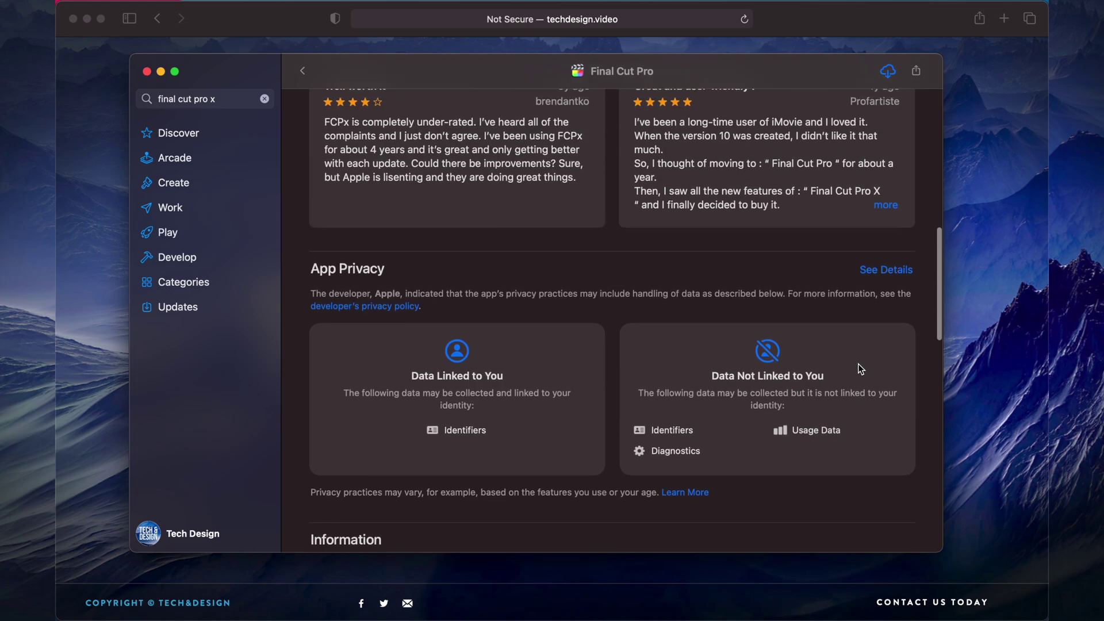
pyautogui.scroll(3, 861, 369)
pyautogui.scroll(5, 861, 369)
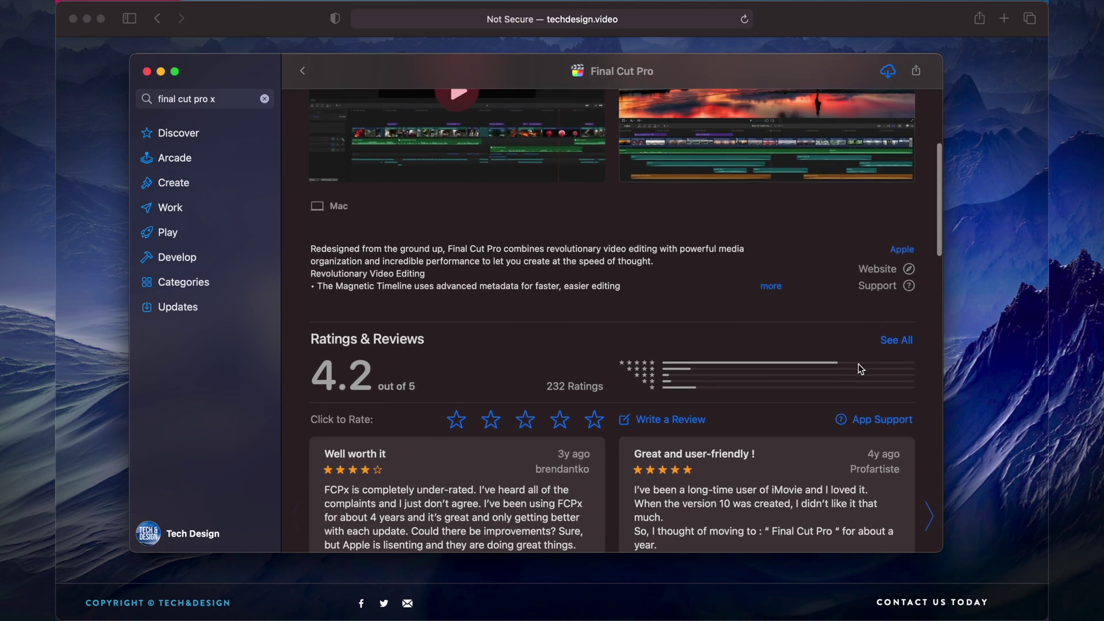
pyautogui.scroll(5, 861, 369)
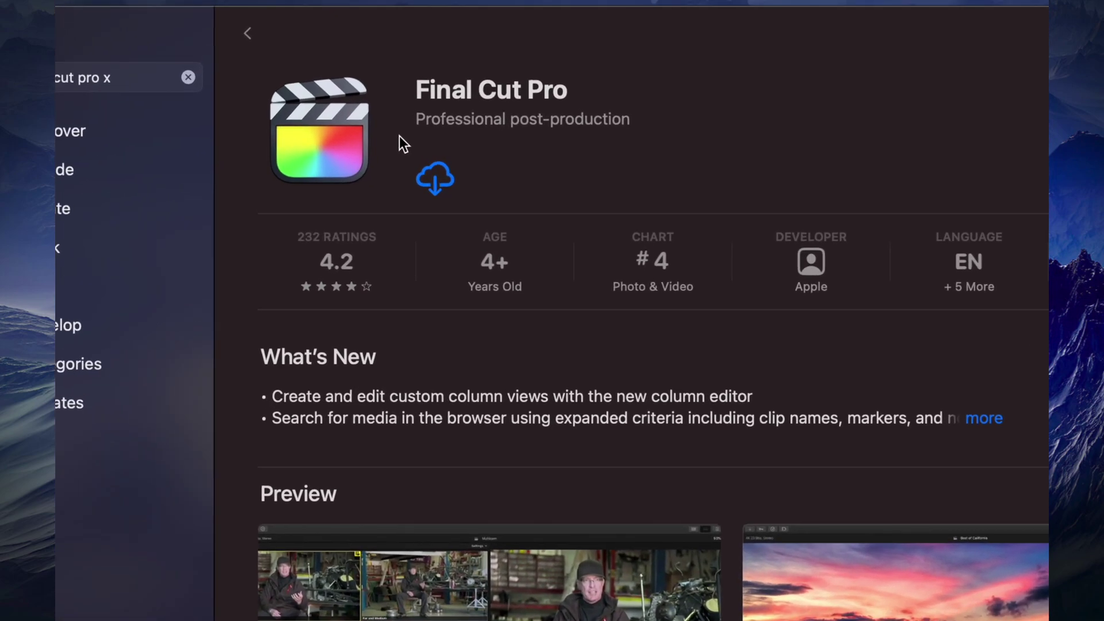
# Scroll back up to the top of the Final Cut Pro product page
pyautogui.scroll(2, 368, 23)
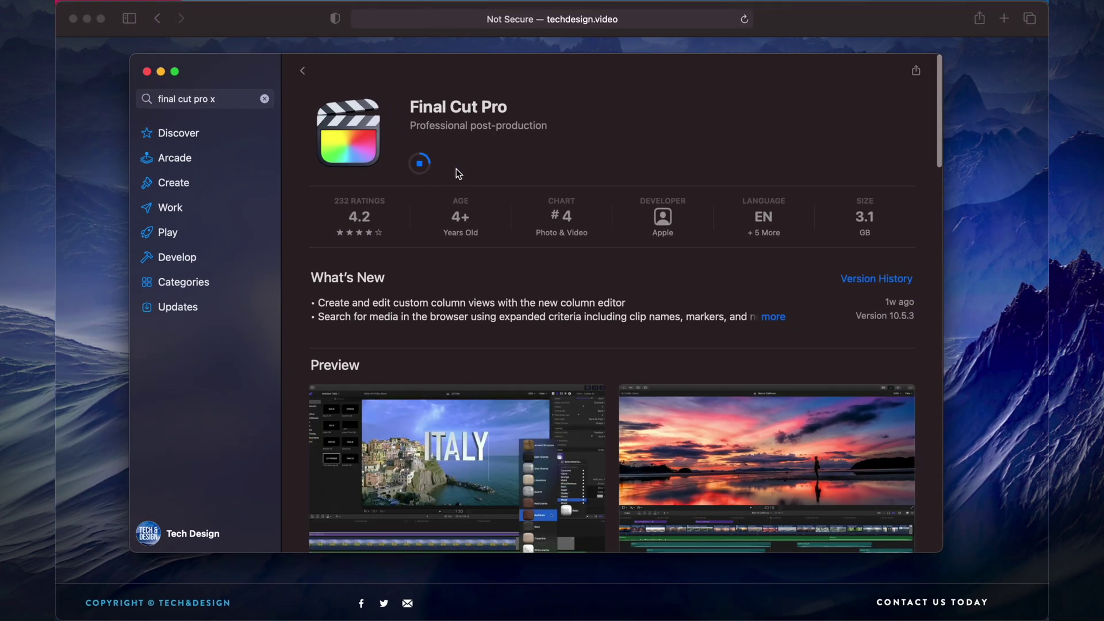
# Return to the results, clear the search, and search the store for 'compressor'
pyautogui.click(302, 71)
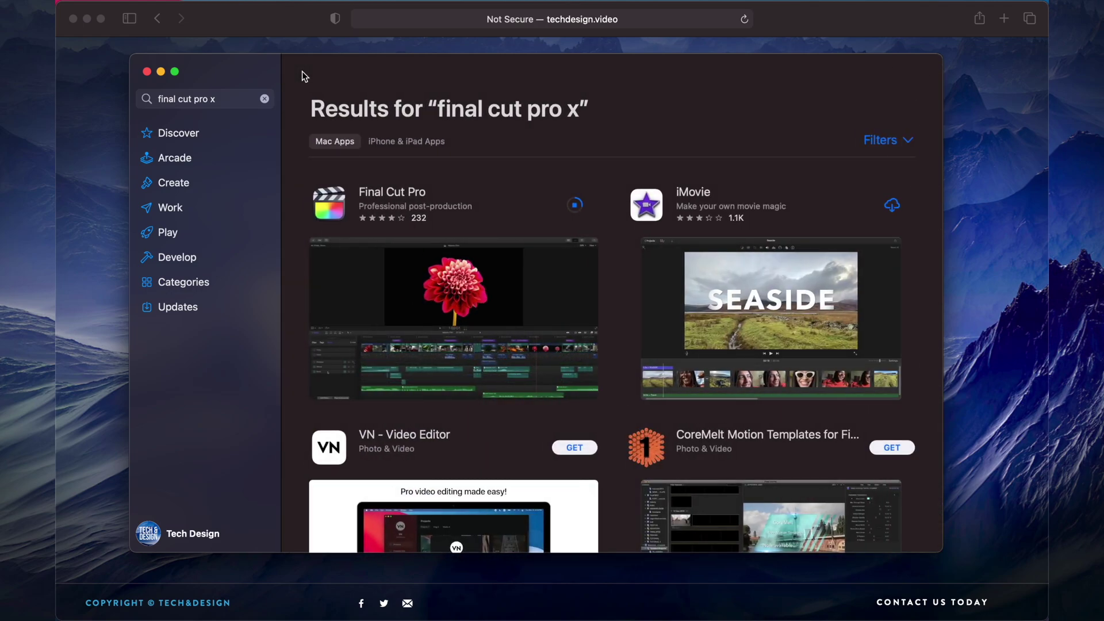
pyautogui.click(264, 99)
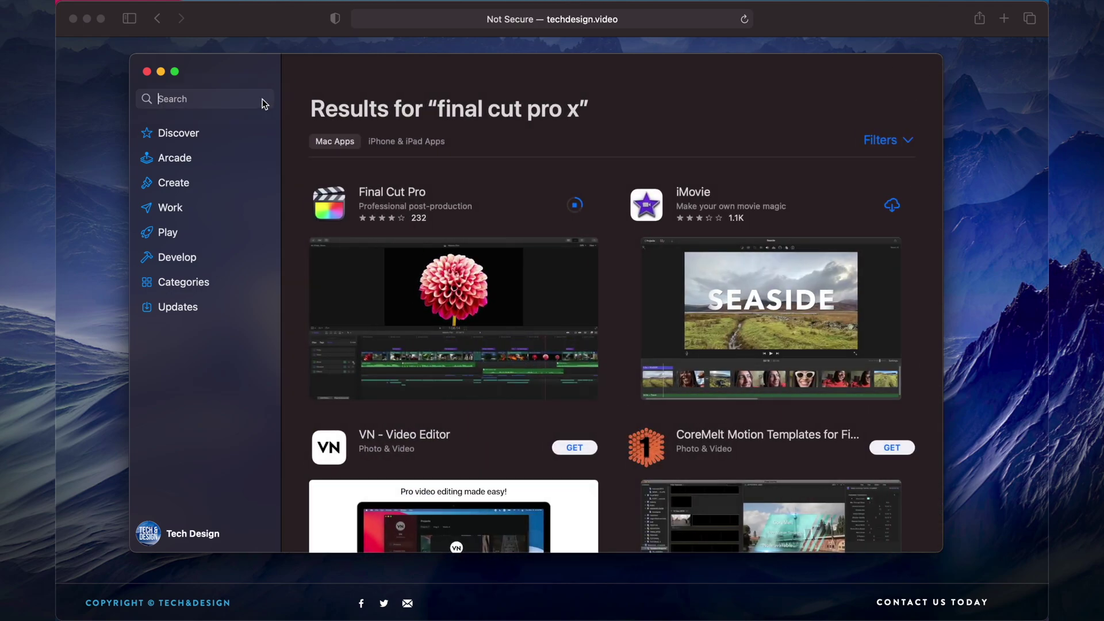
pyautogui.write('compressor')
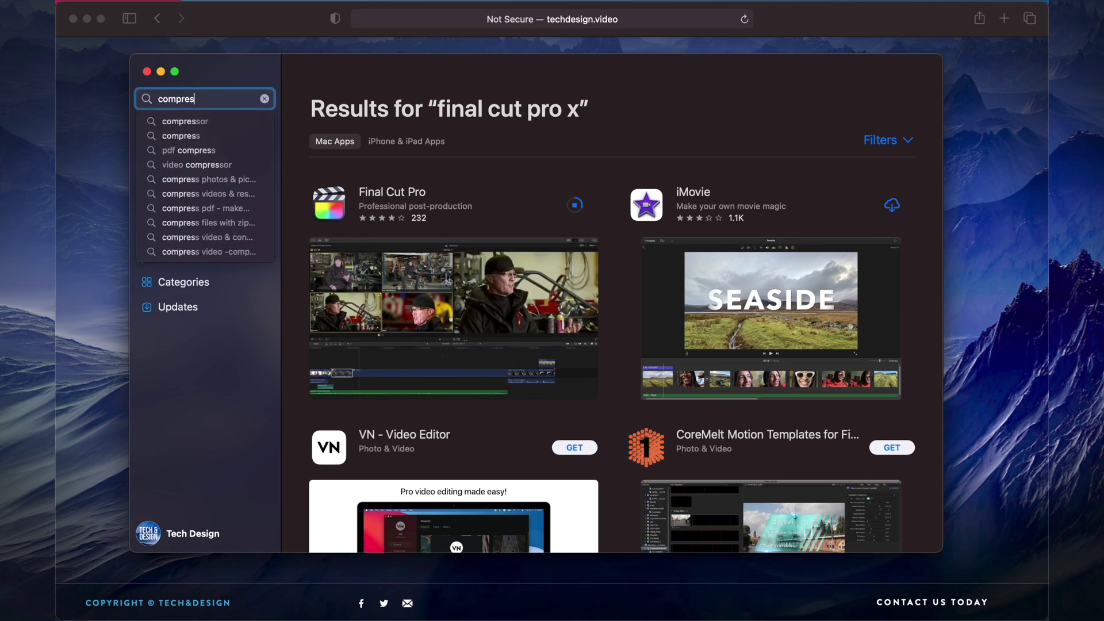
pyautogui.click(207, 122)
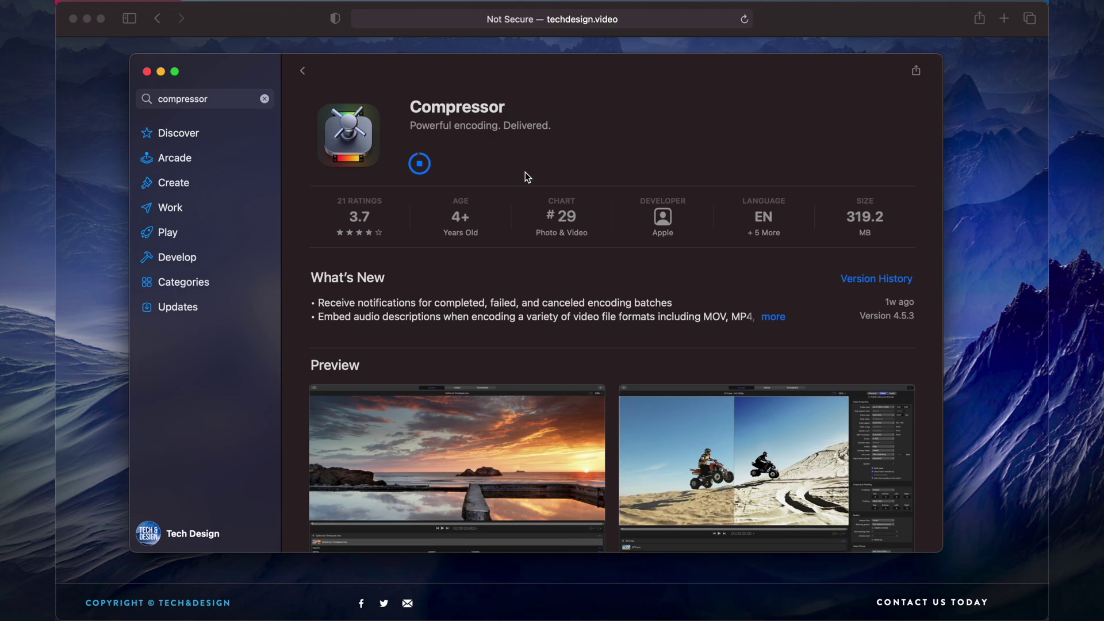
pyautogui.click(303, 71)
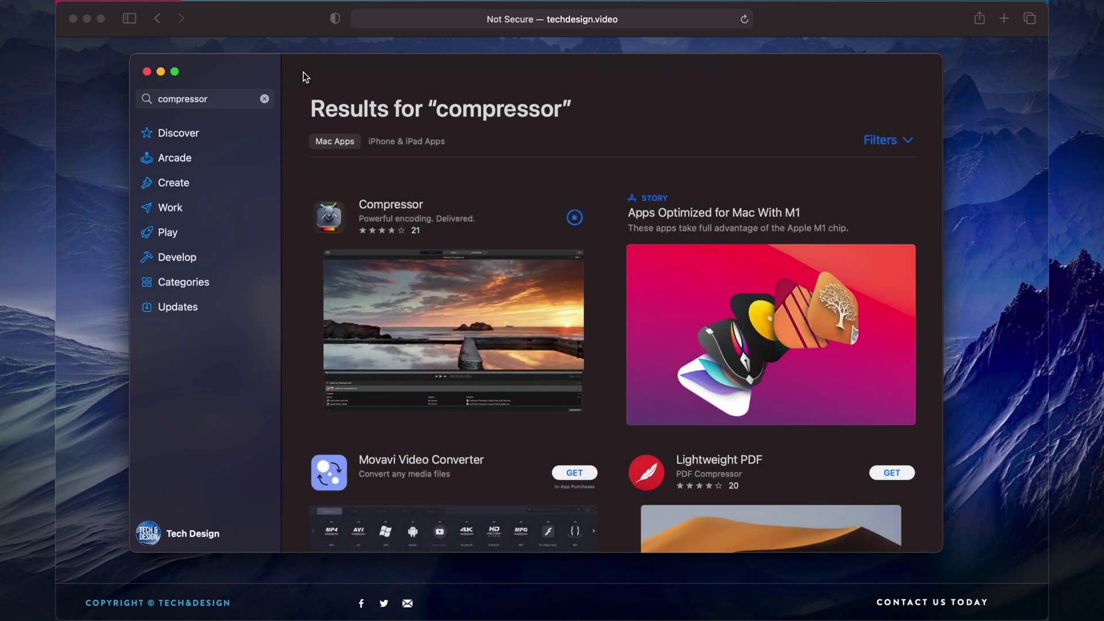
pyautogui.click(265, 99)
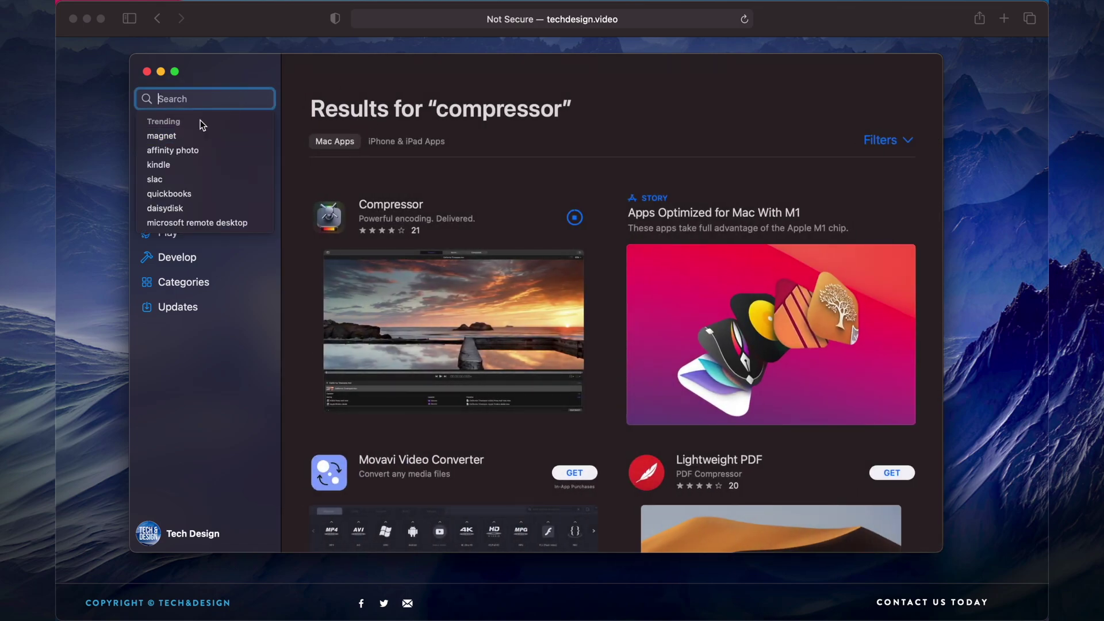
pyautogui.write('final cut pro')
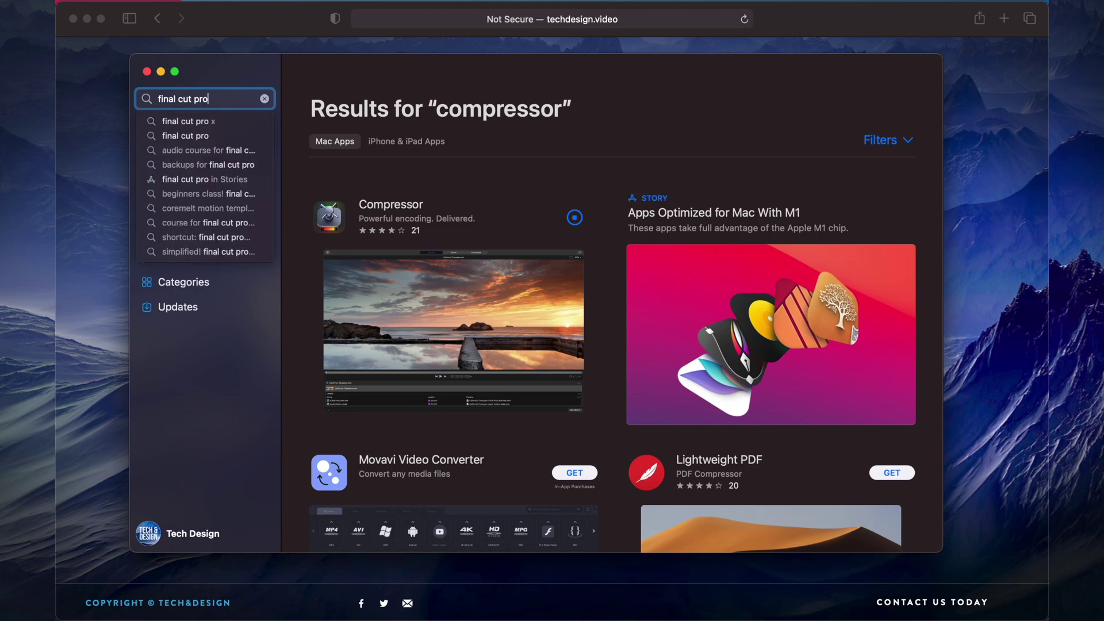
pyautogui.press('Return')
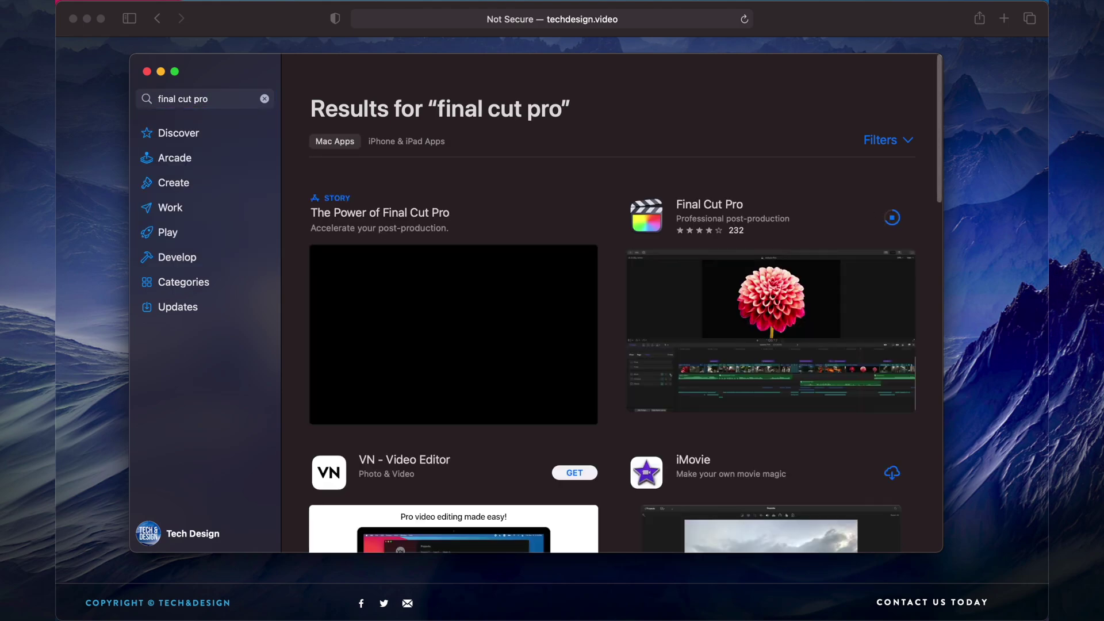
pyautogui.click(787, 217)
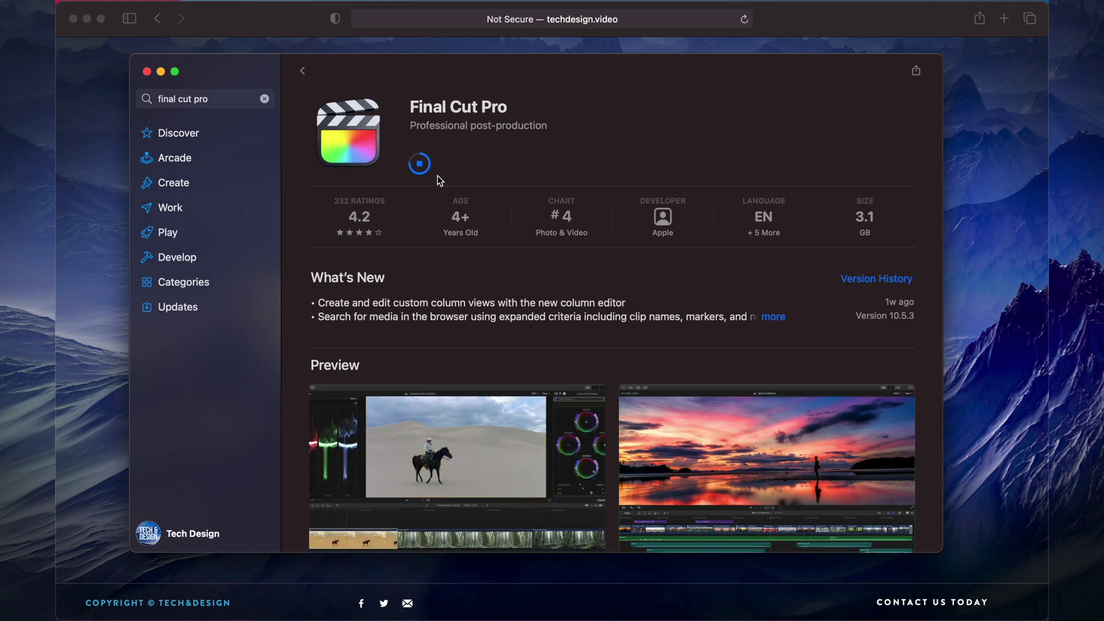
pyautogui.moveTo(404, 610)
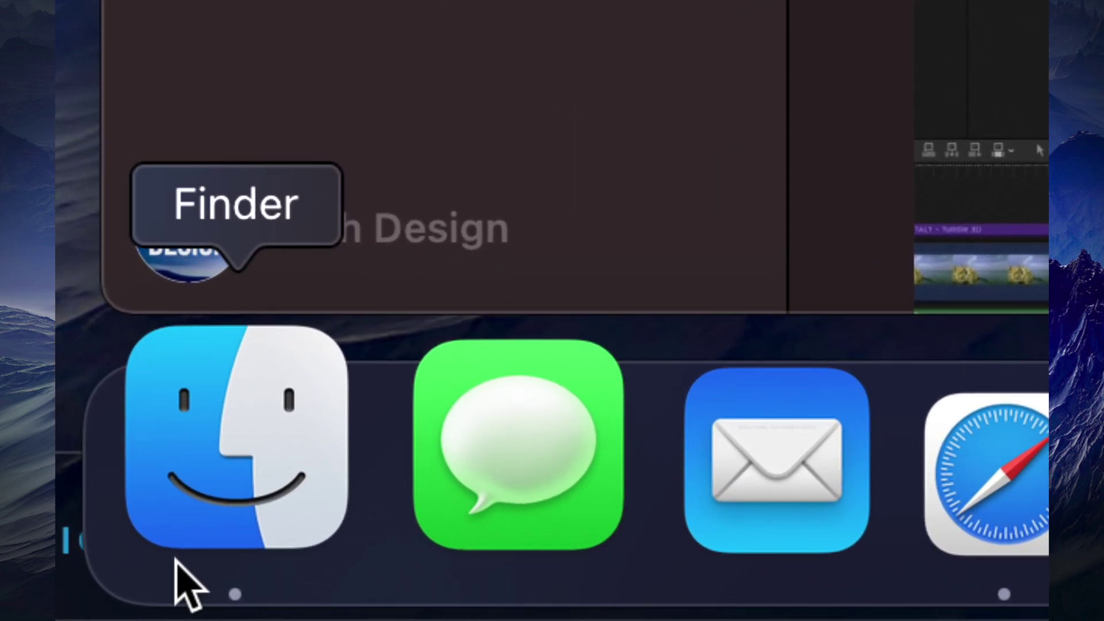
pyautogui.click(213, 552)
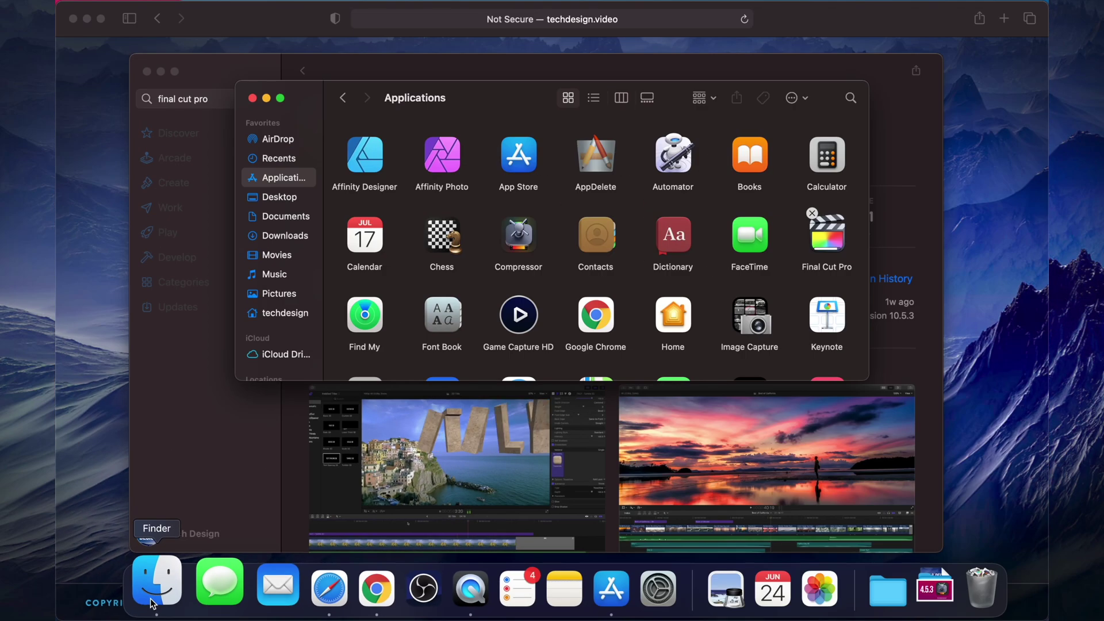
pyautogui.moveTo(315, 99); pyautogui.dragTo(296, 108)
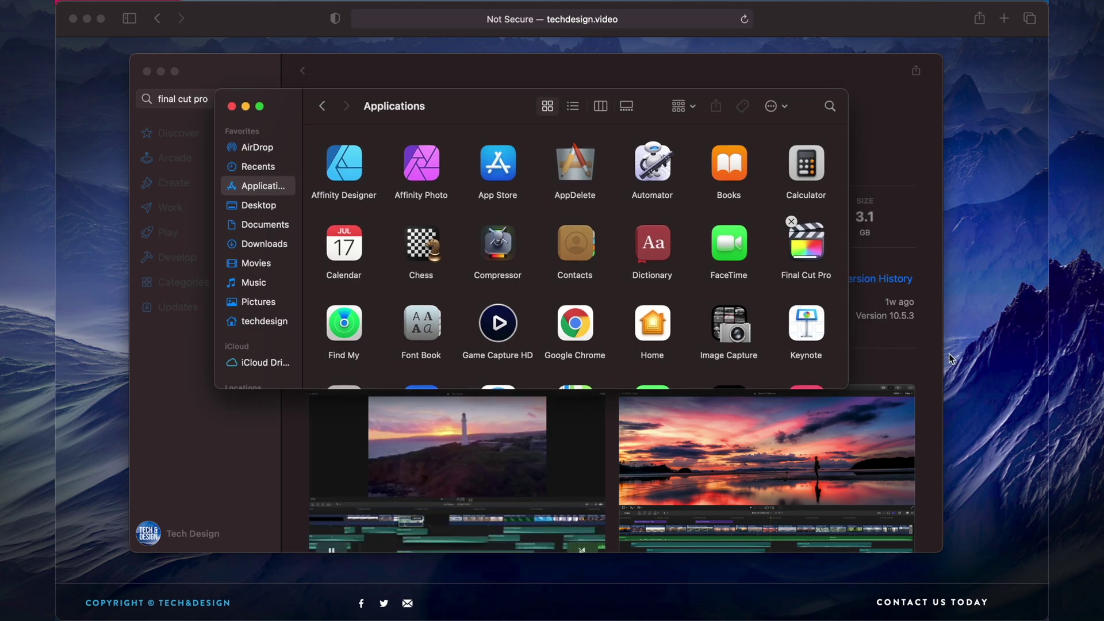
pyautogui.moveTo(847, 385); pyautogui.dragTo(933, 501)
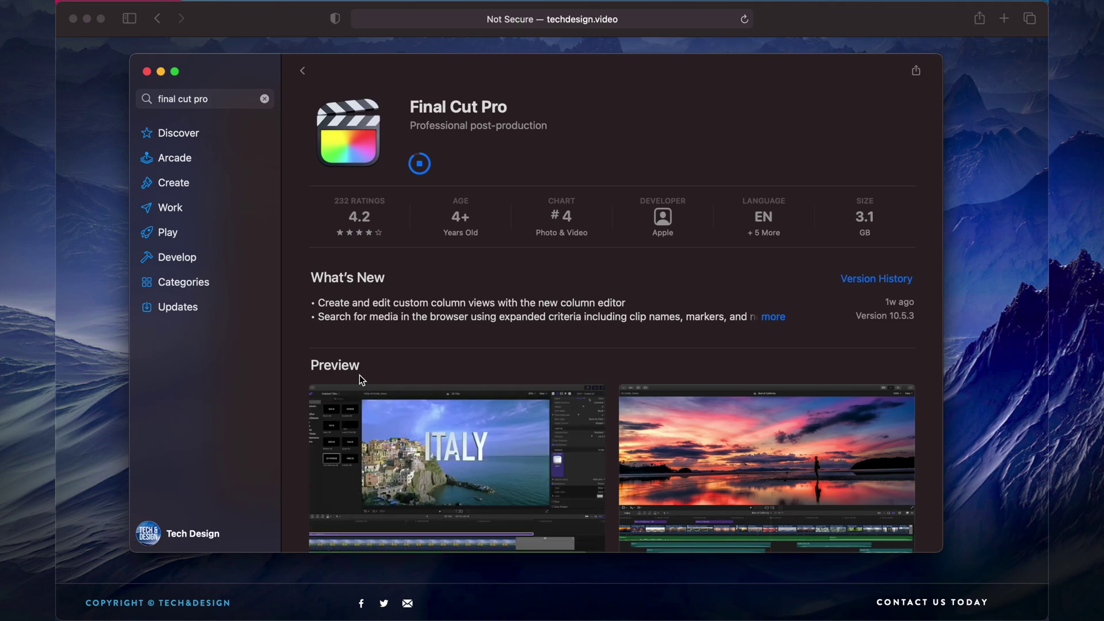
pyautogui.moveTo(984, 12)
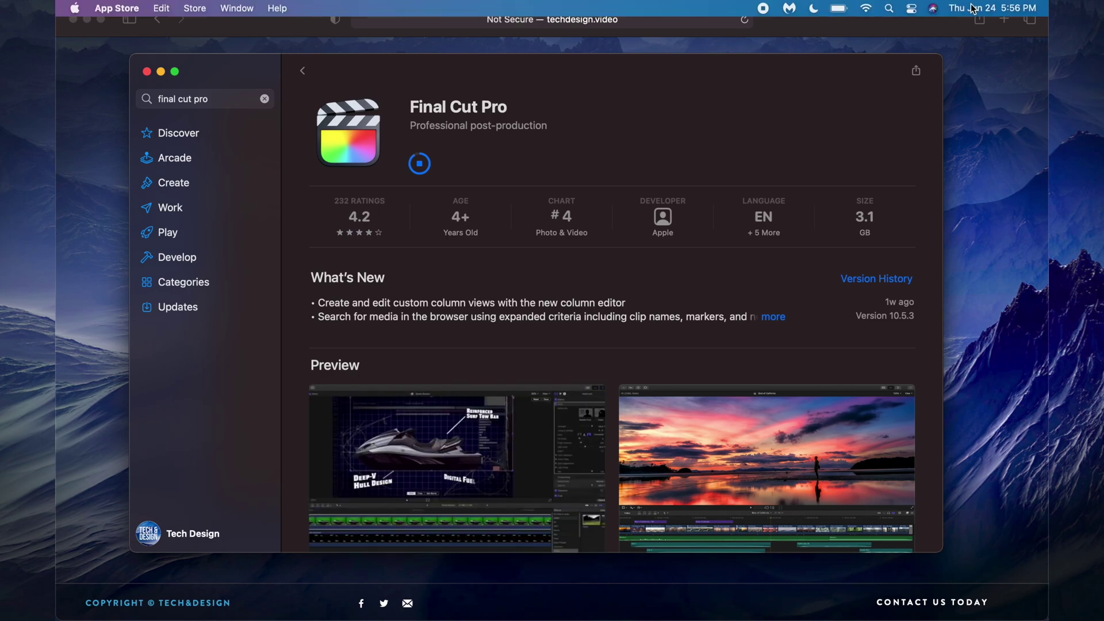
pyautogui.click(984, 11)
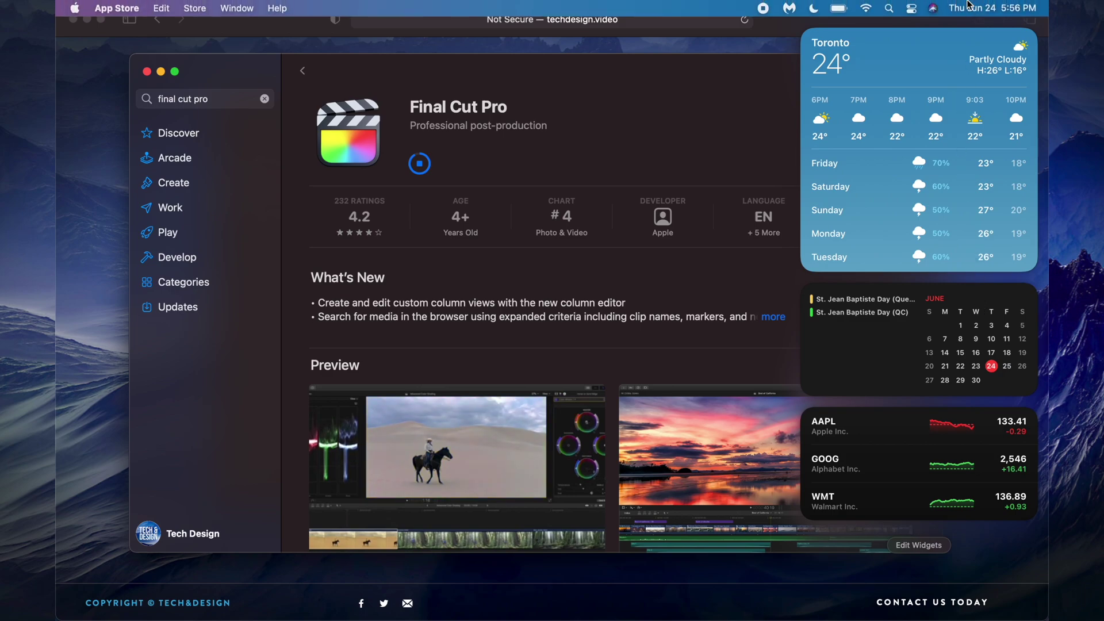
pyautogui.click(976, 7)
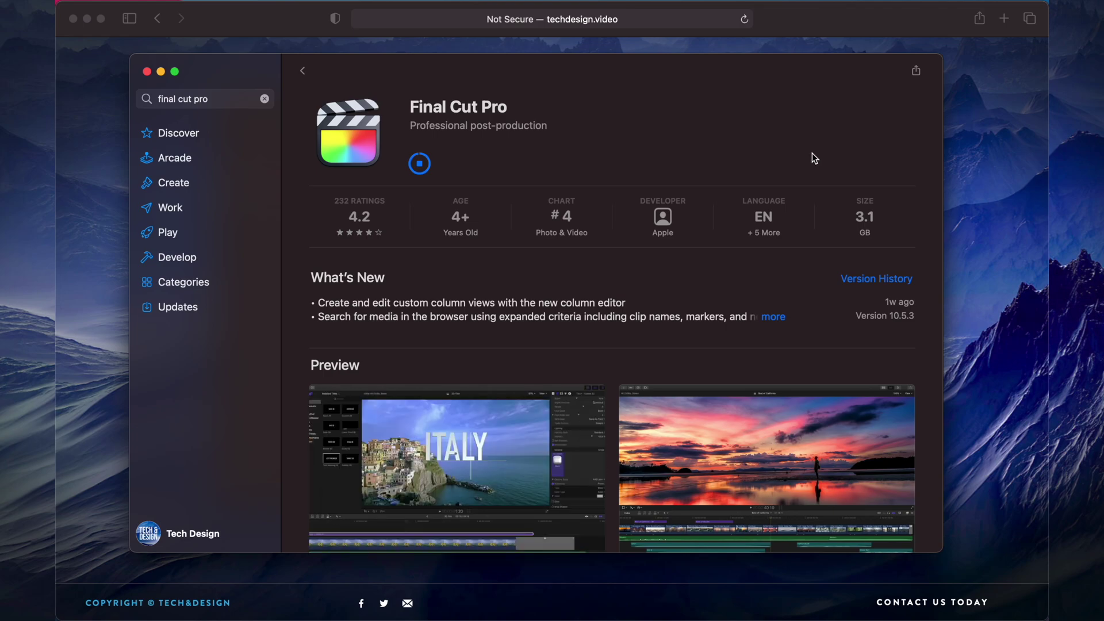
# Open the Applications folder, shift its window left, and pin Compressor to the Dock
pyautogui.moveTo(544, 618)
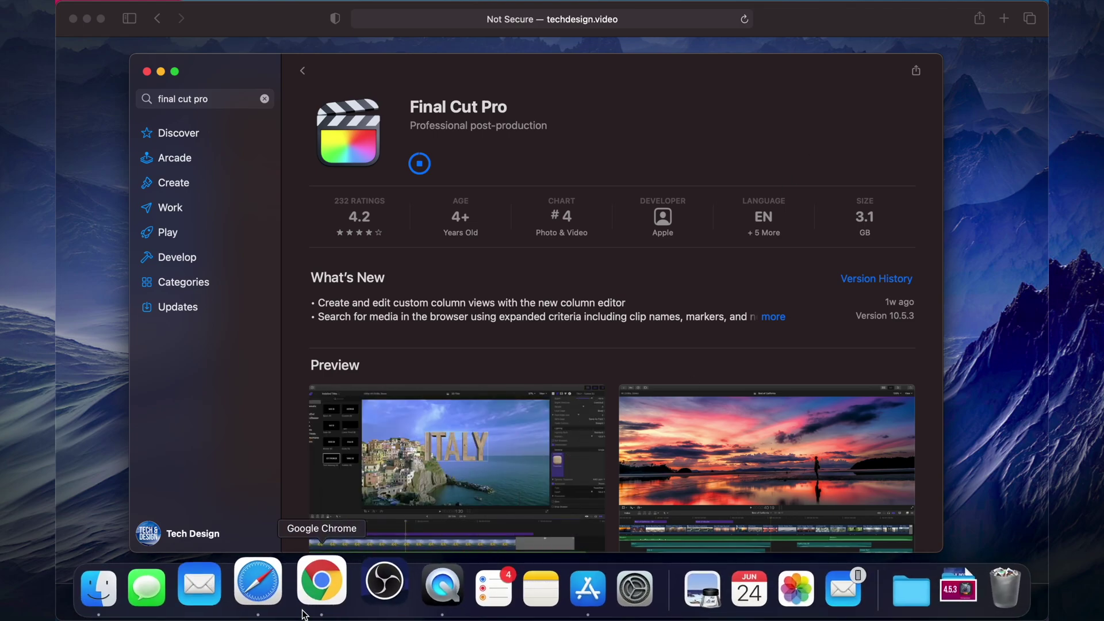
pyautogui.click(127, 585)
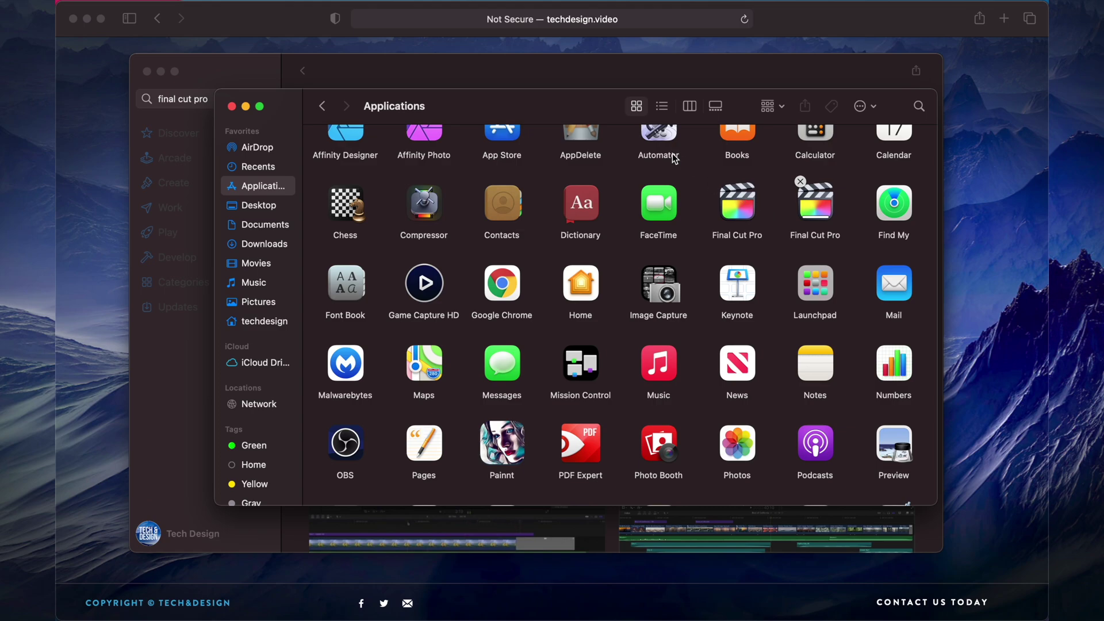
pyautogui.moveTo(573, 111); pyautogui.dragTo(499, 112)
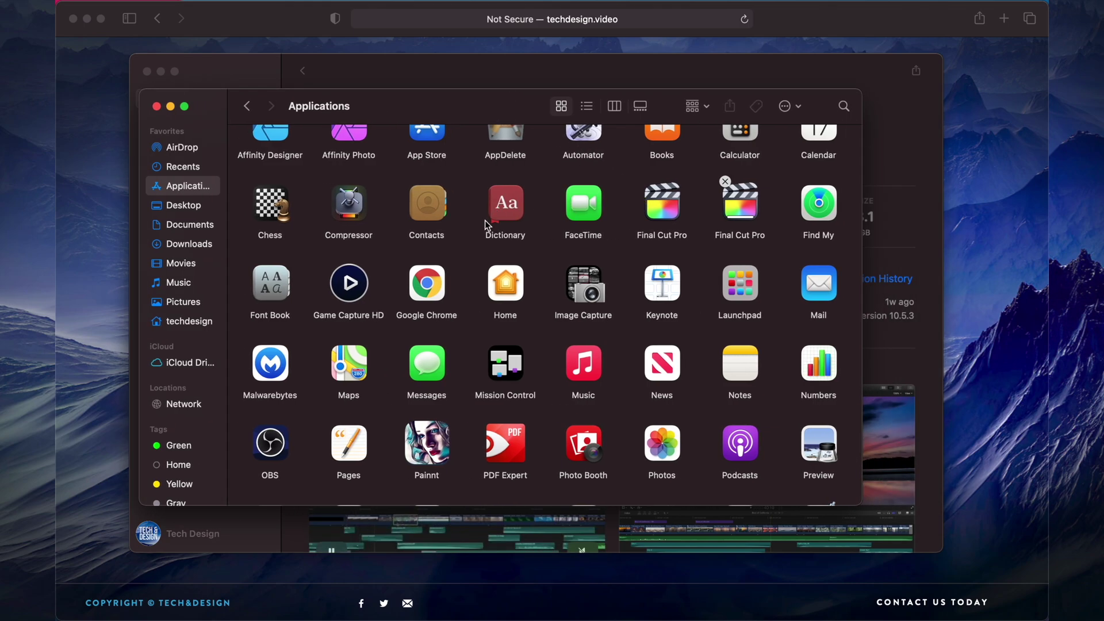
pyautogui.moveTo(359, 205); pyautogui.dragTo(444, 596)
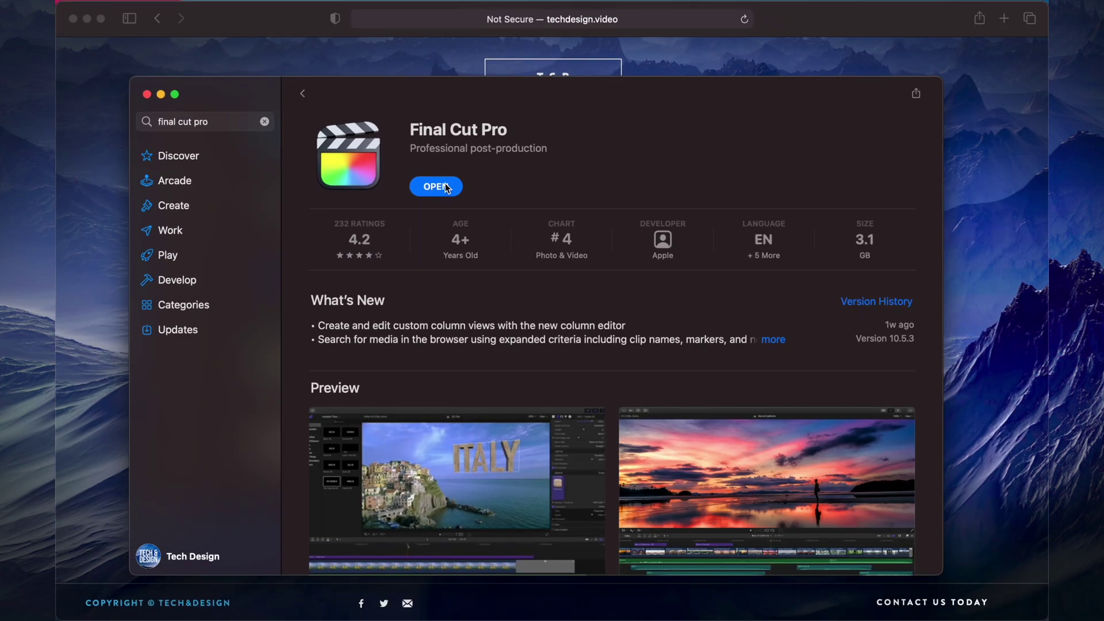
# Open the freshly installed Final Cut Pro from its App Store page
pyautogui.click(495, 207)
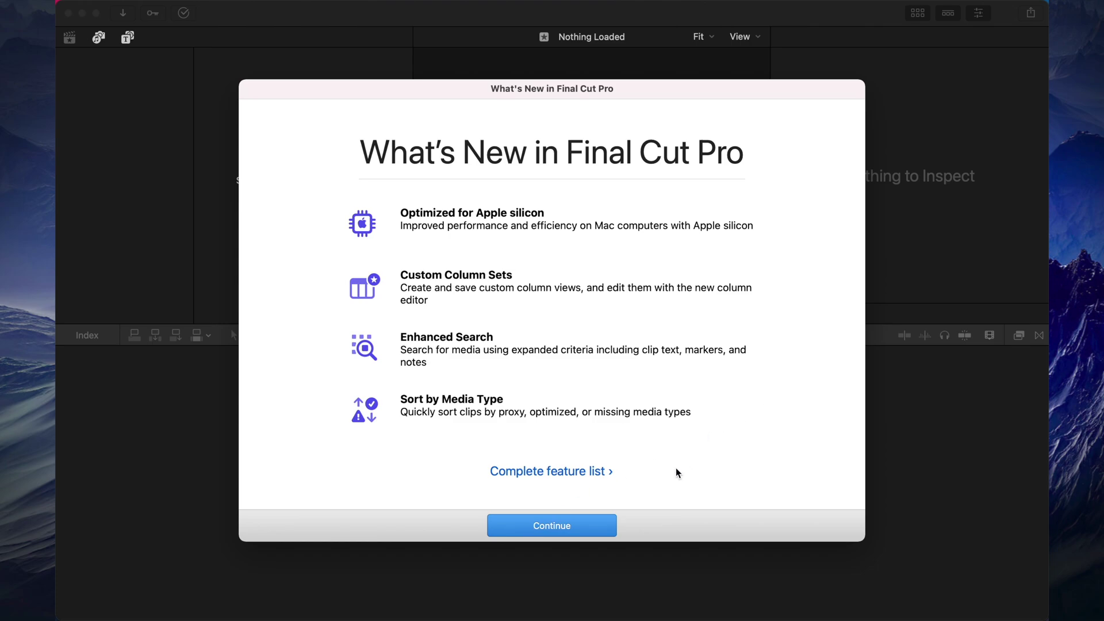
# Close What's New, check Final Cut Pro's App Store page, then bring Final Cut Pro forward
pyautogui.click(554, 529)
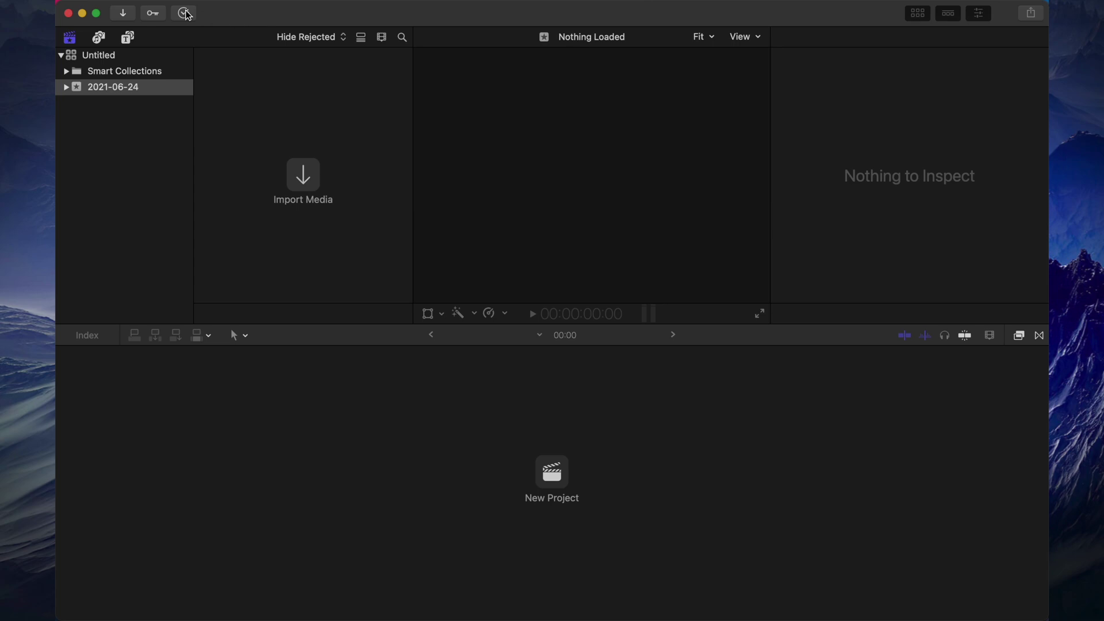
pyautogui.moveTo(97, 5)
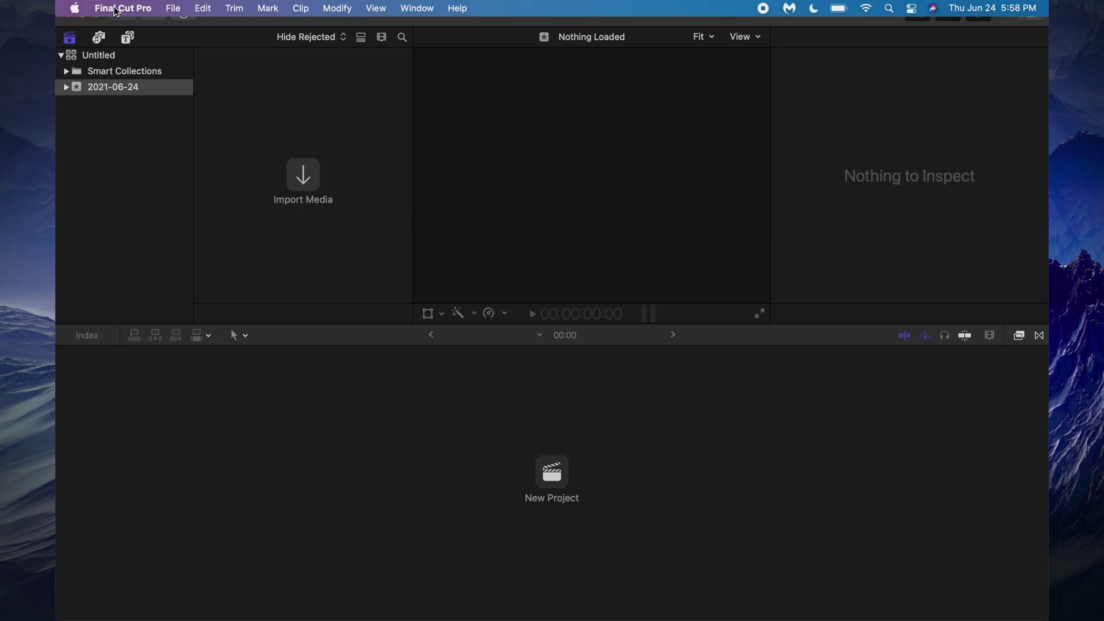
pyautogui.click(116, 8)
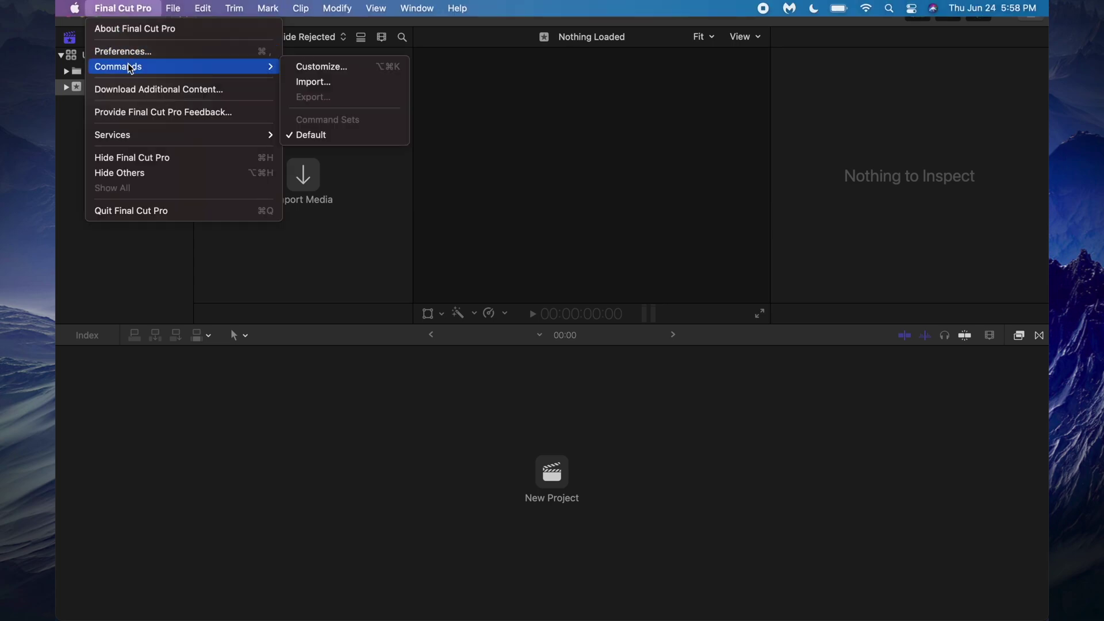
pyautogui.click(142, 251)
pyautogui.click(75, 8)
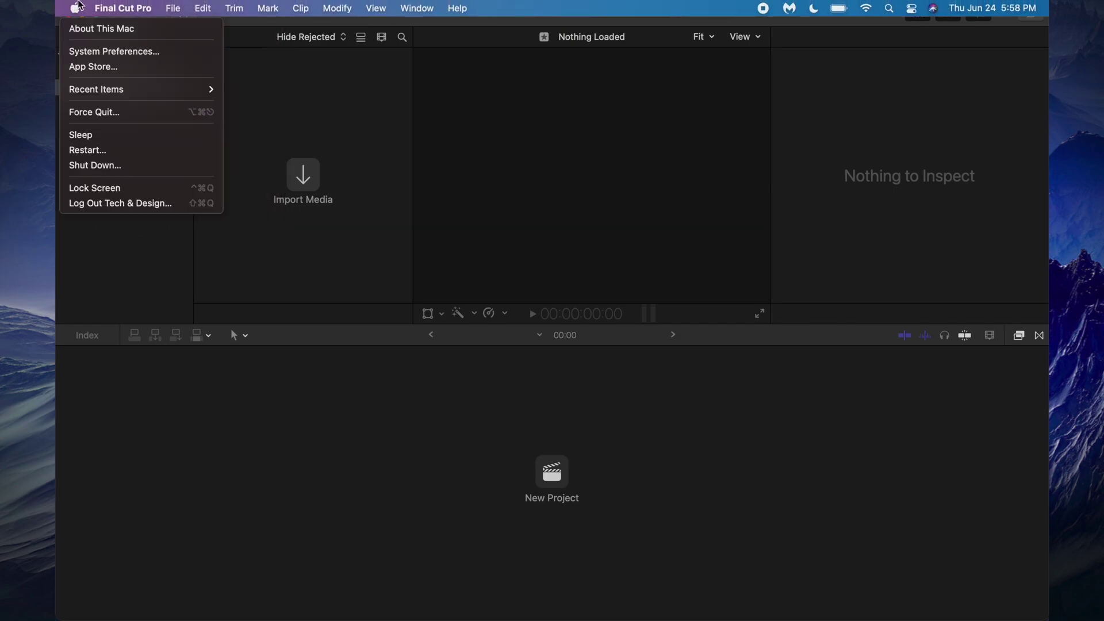
pyautogui.click(143, 67)
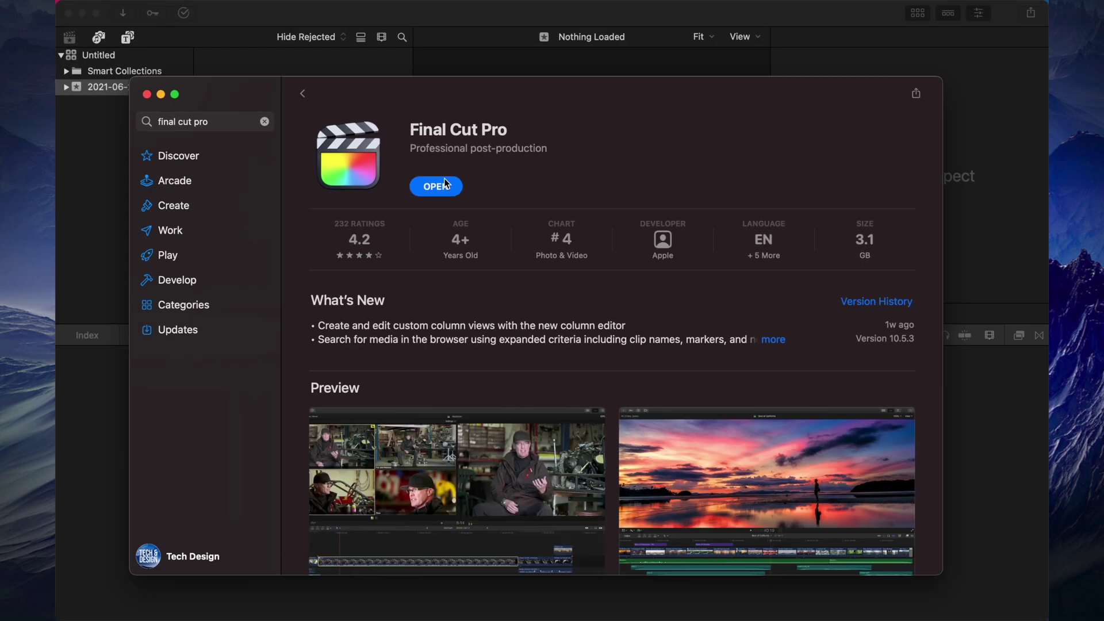
pyautogui.click(118, 176)
pyautogui.moveTo(506, 619)
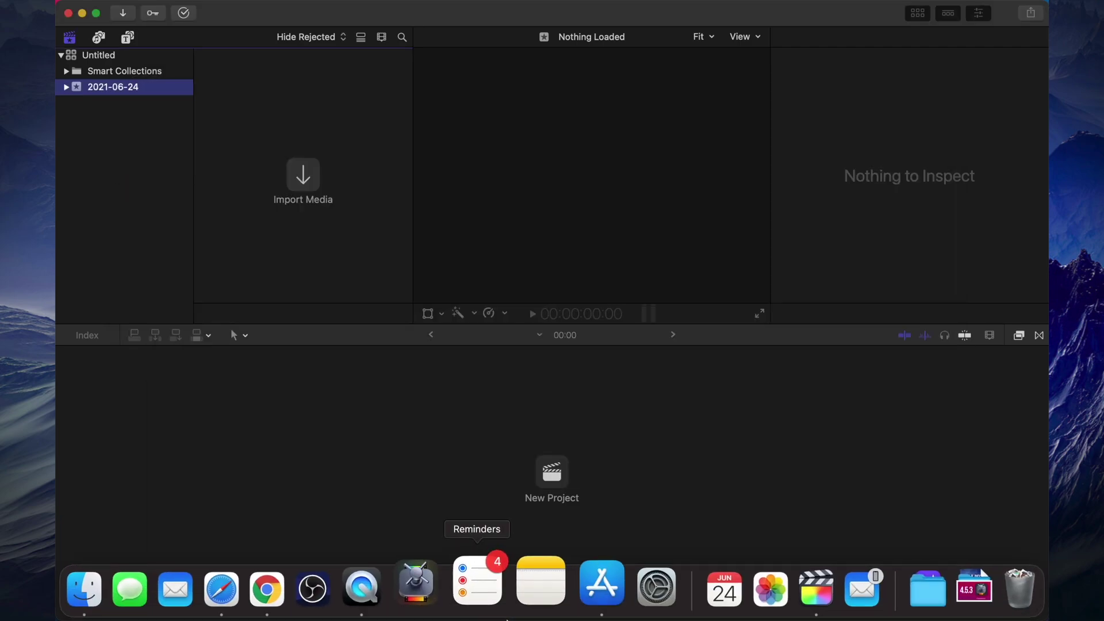